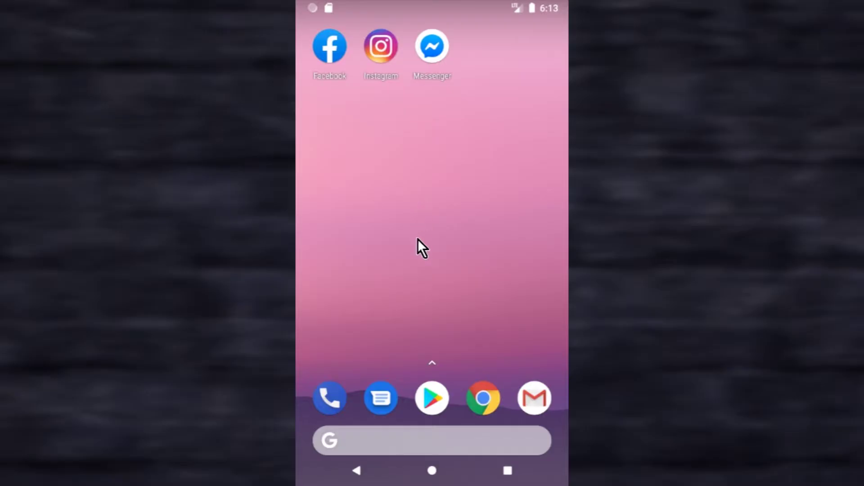
Search the Play Store for 'google photos' and launch the Google Photos app from its listing.
{"action": "left_click", "coordinate": [432, 398]}
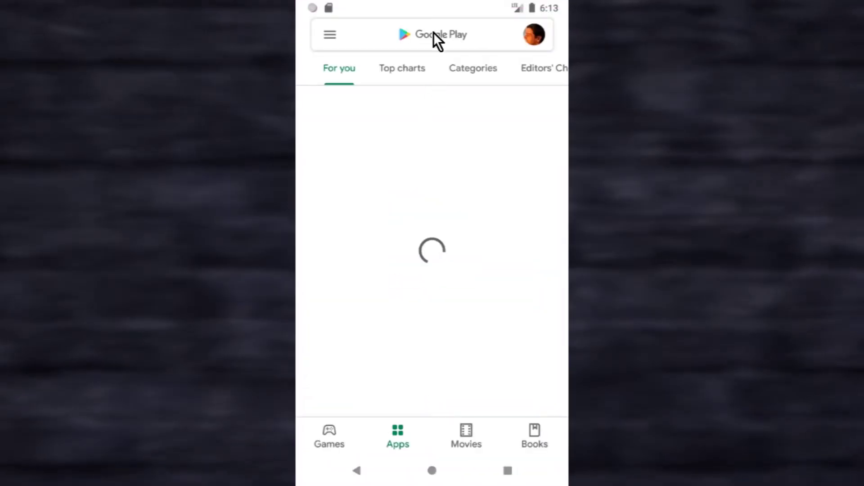
{"action": "left_click", "coordinate": [438, 33]}
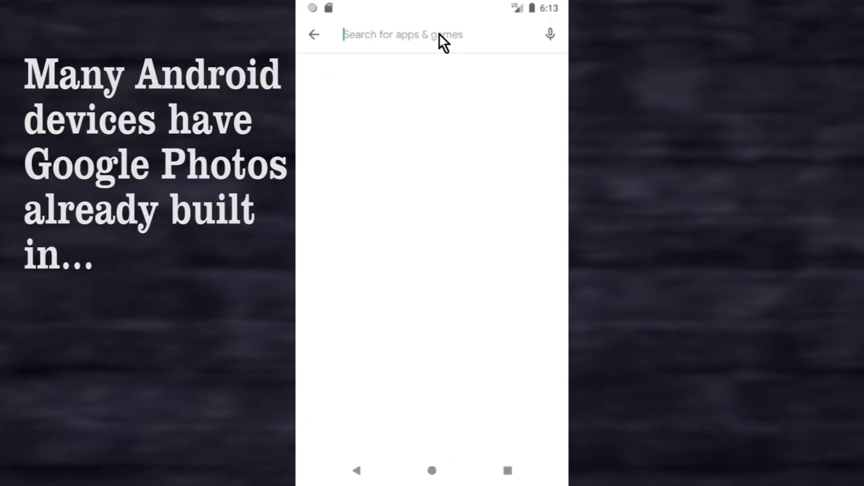
{"action": "type", "text": "google photos"}
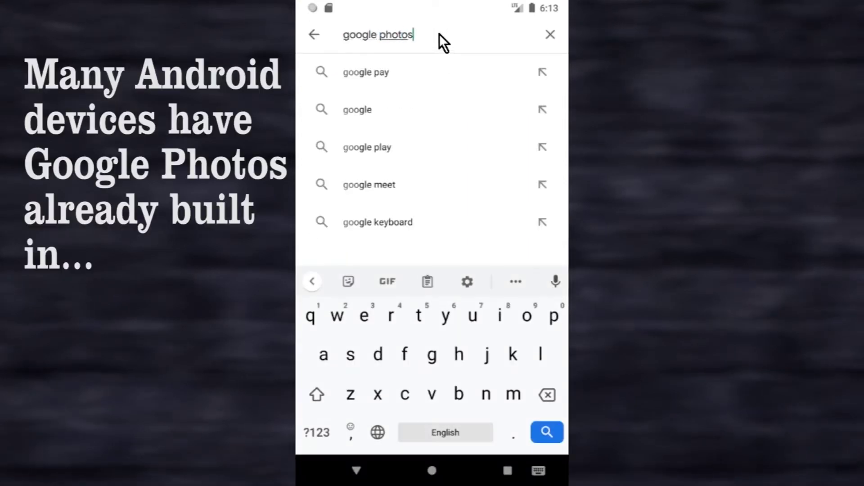
{"action": "left_click", "coordinate": [404, 75]}
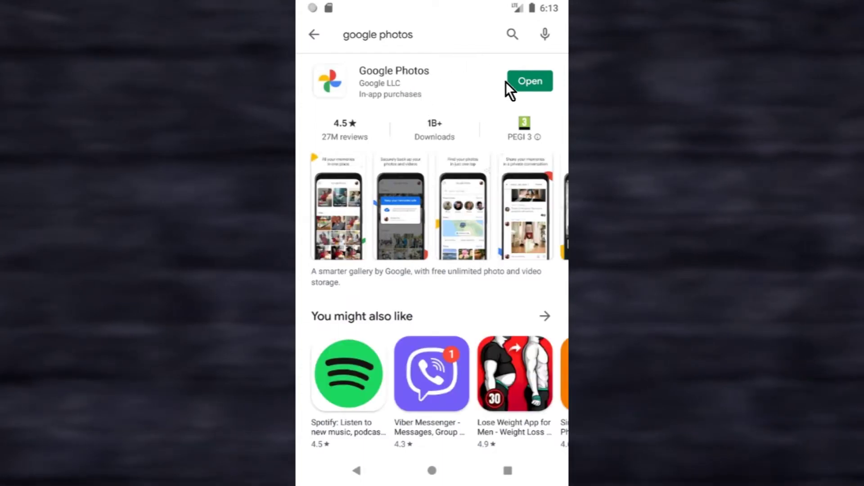
{"action": "left_click", "coordinate": [517, 82]}
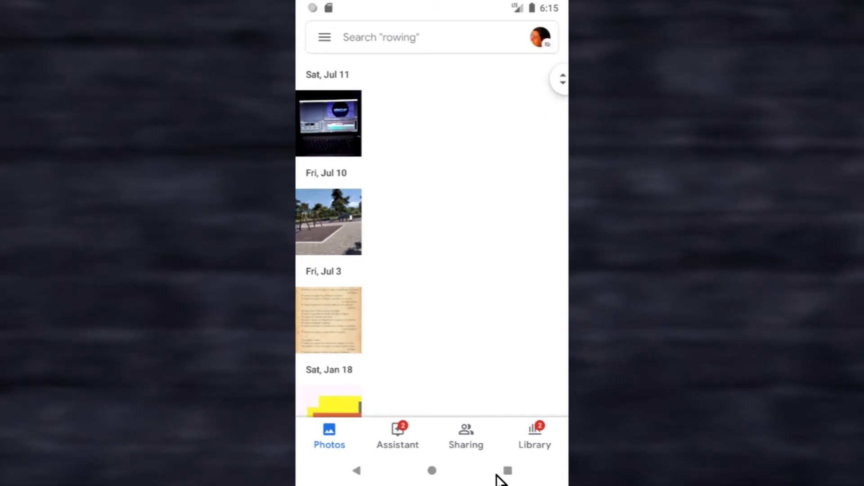
Clear the Play Store and Photos cards from recent apps and go back home.
{"action": "left_click", "coordinate": [511, 475]}
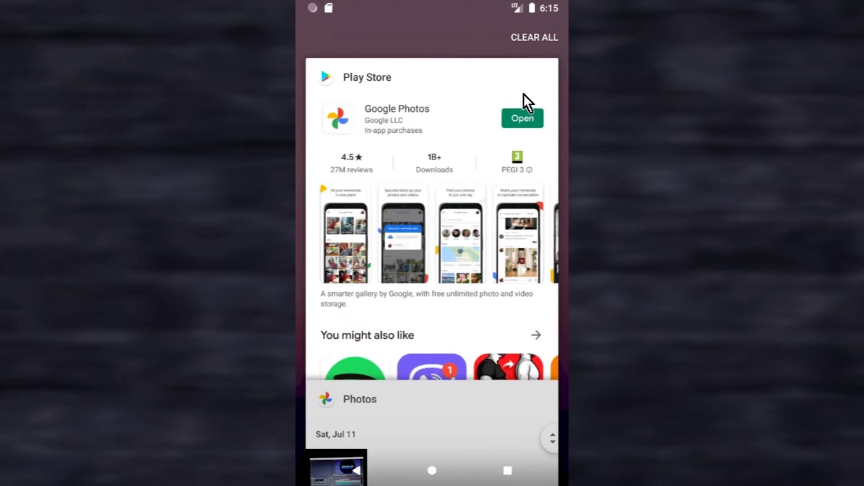
{"action": "left_click", "coordinate": [539, 75]}
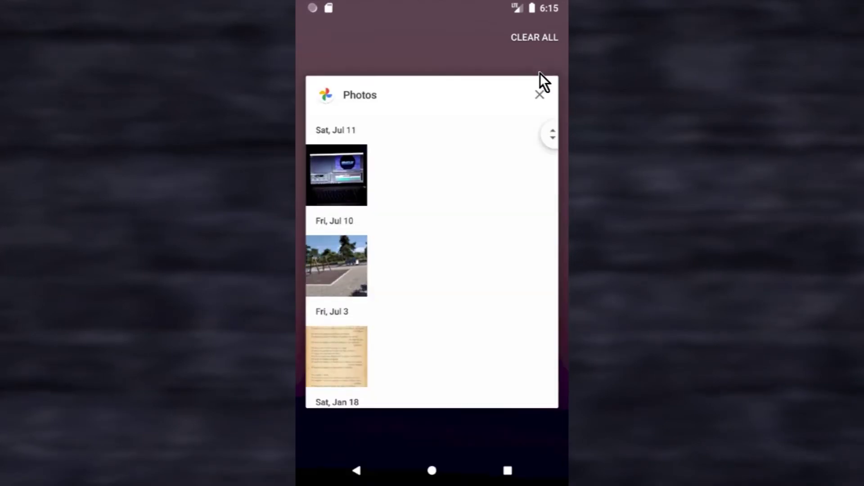
{"action": "left_click", "coordinate": [541, 94]}
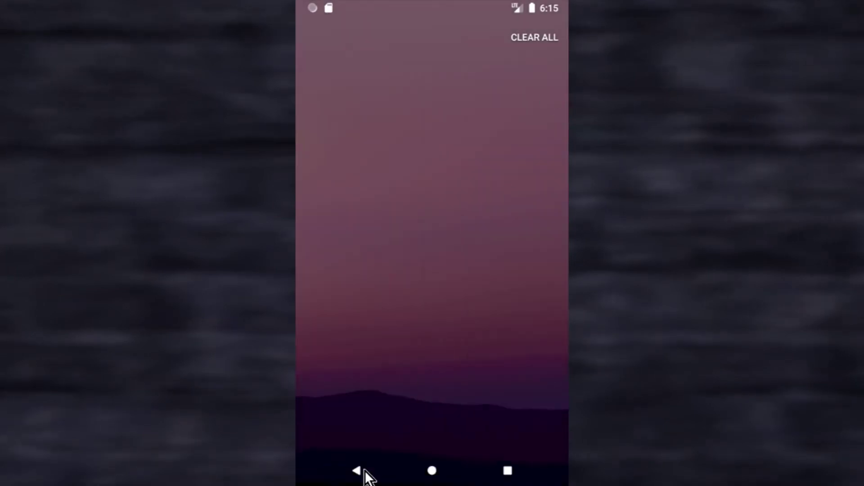
{"action": "left_click", "coordinate": [364, 470]}
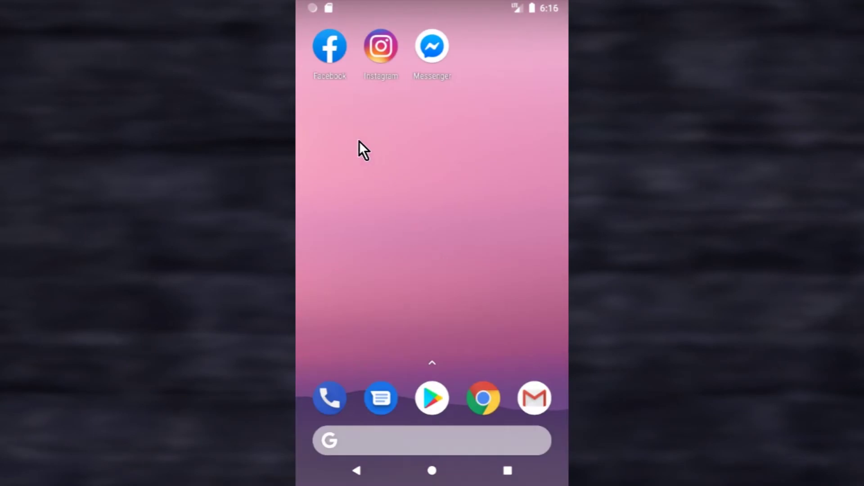
In Facebook, go to Settings & Privacy > Settings and scroll to Transfer a Copy of Your Photos or Videos.
{"action": "left_click", "coordinate": [330, 50]}
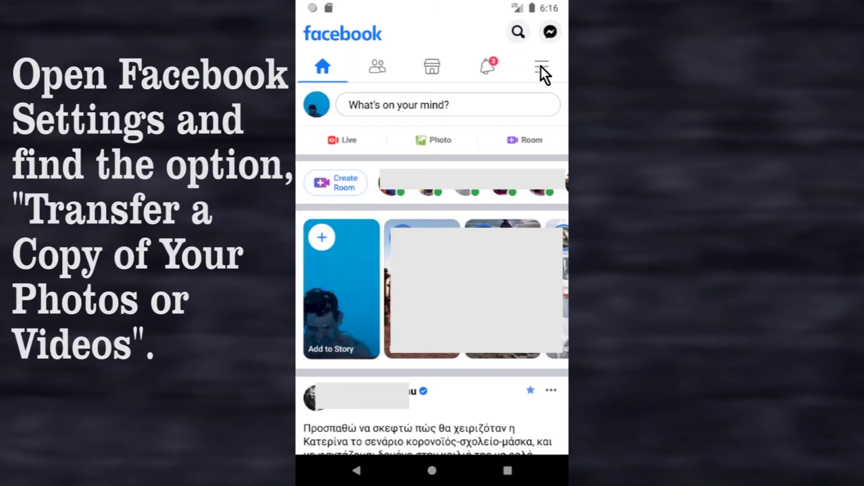
{"action": "left_click", "coordinate": [541, 65]}
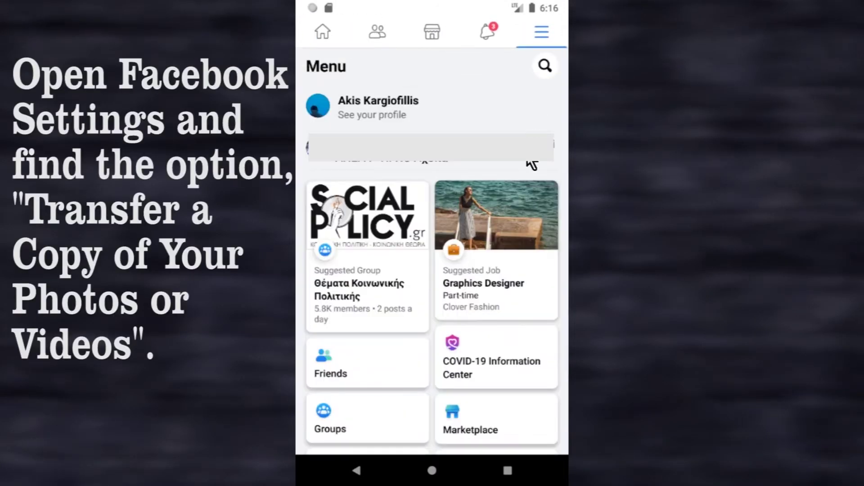
{"action": "left_click_drag", "start_coordinate": [492, 363], "coordinate": [472, 42]}
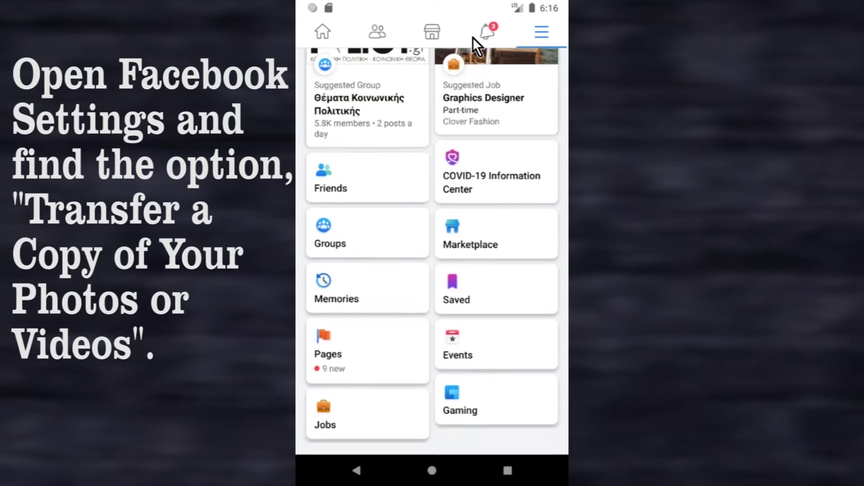
{"action": "left_click", "coordinate": [415, 403]}
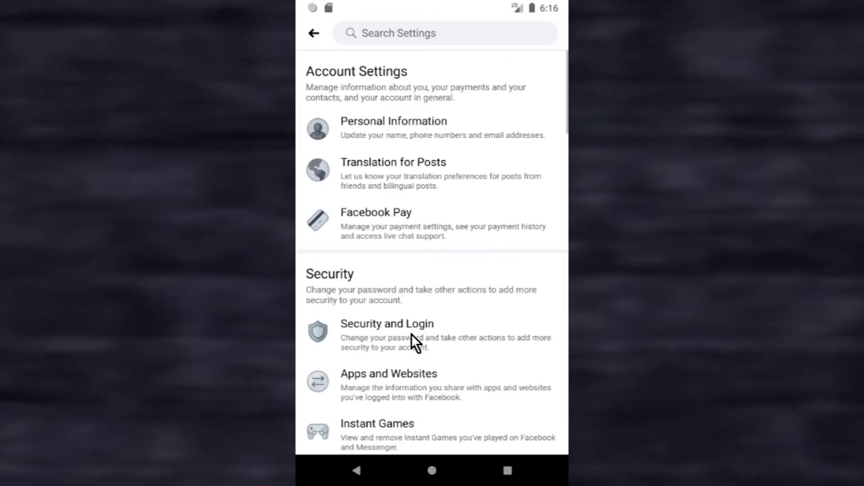
{"action": "left_click_drag", "start_coordinate": [444, 419], "coordinate": [428, 65]}
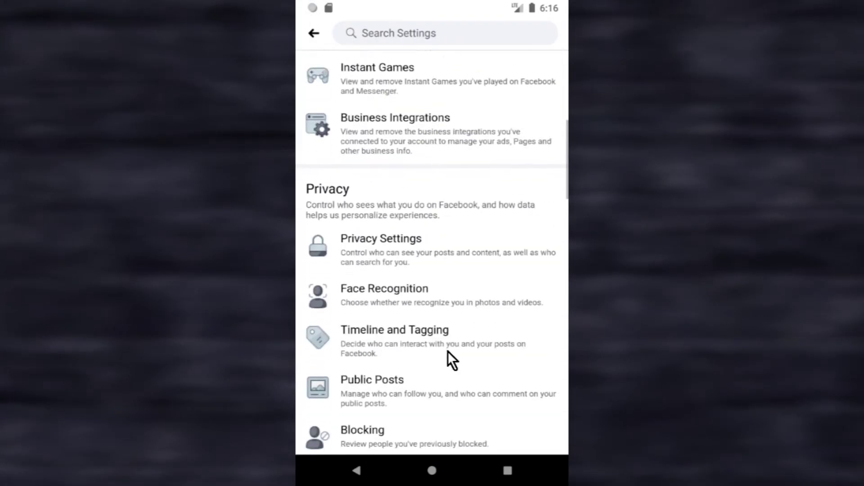
{"action": "left_click_drag", "start_coordinate": [452, 393], "coordinate": [425, 19]}
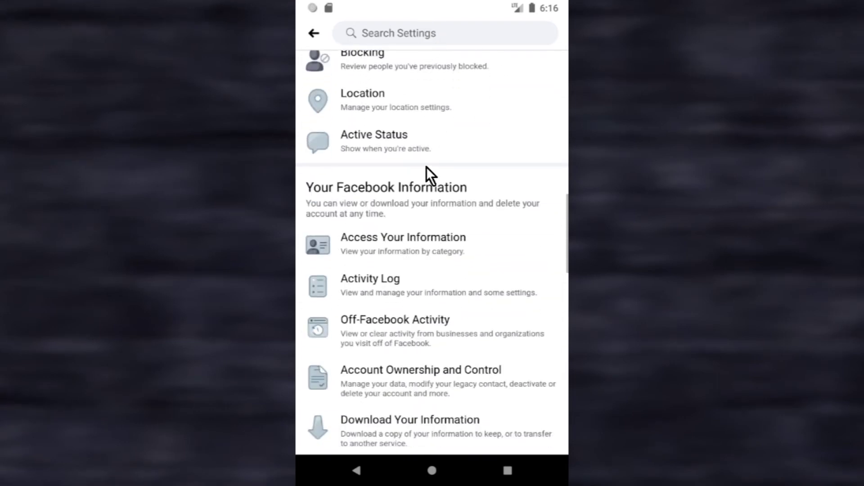
{"action": "left_click_drag", "start_coordinate": [472, 358], "coordinate": [452, 199]}
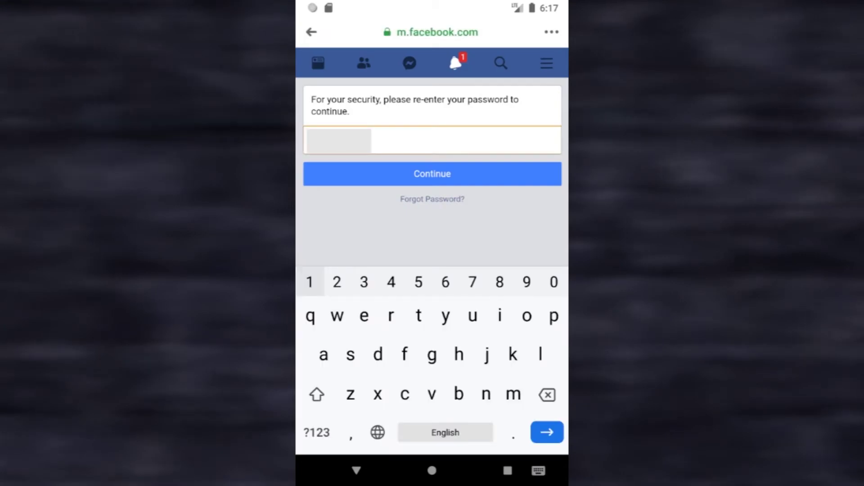
Pass the password check and open the transfer destination list.
{"action": "left_click", "coordinate": [364, 174]}
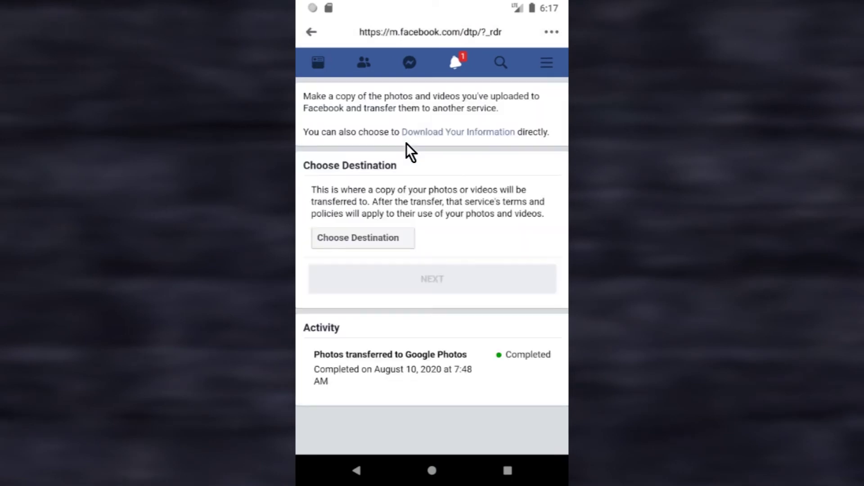
{"action": "left_click", "coordinate": [402, 237]}
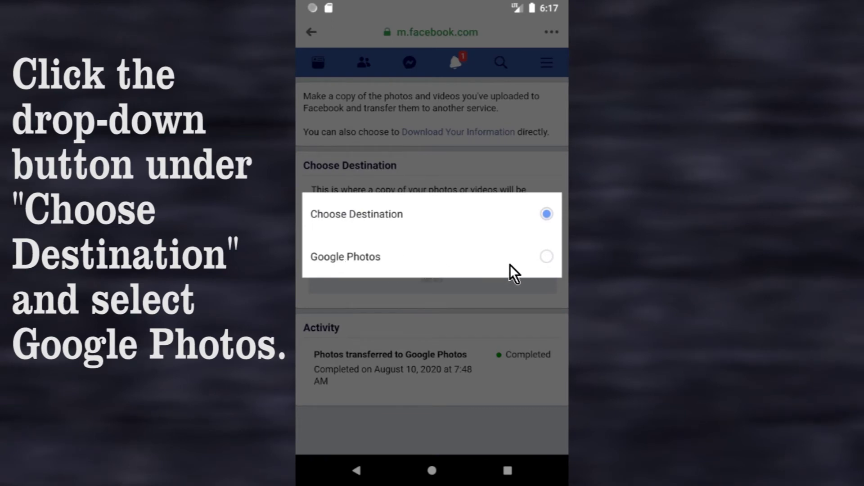
Choose Google Photos as destination, keep Photos as the content, and continue.
{"action": "left_click", "coordinate": [544, 260]}
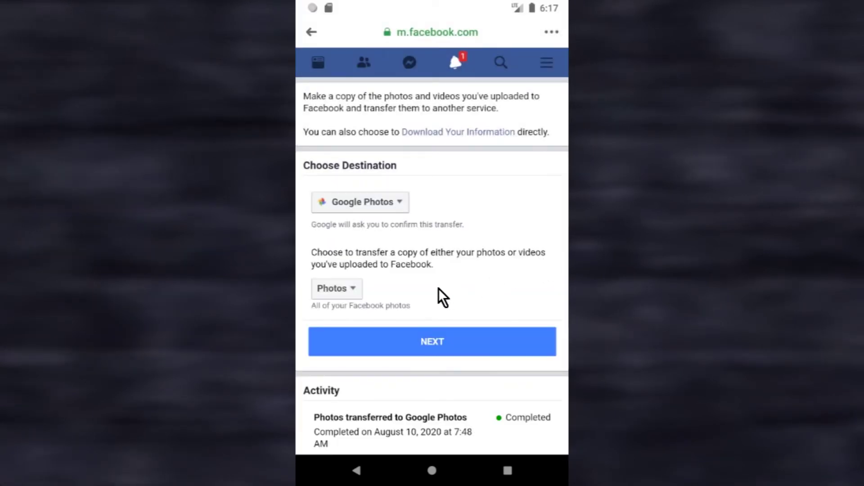
{"action": "left_click", "coordinate": [339, 290]}
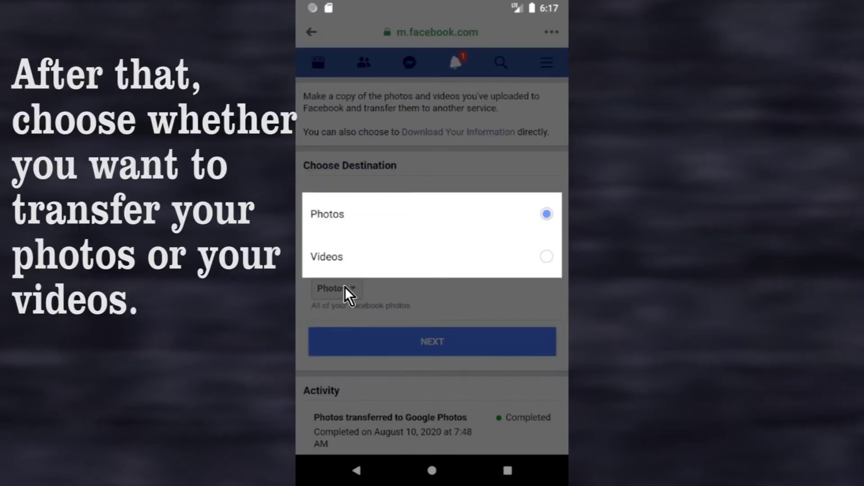
{"action": "left_click", "coordinate": [342, 210]}
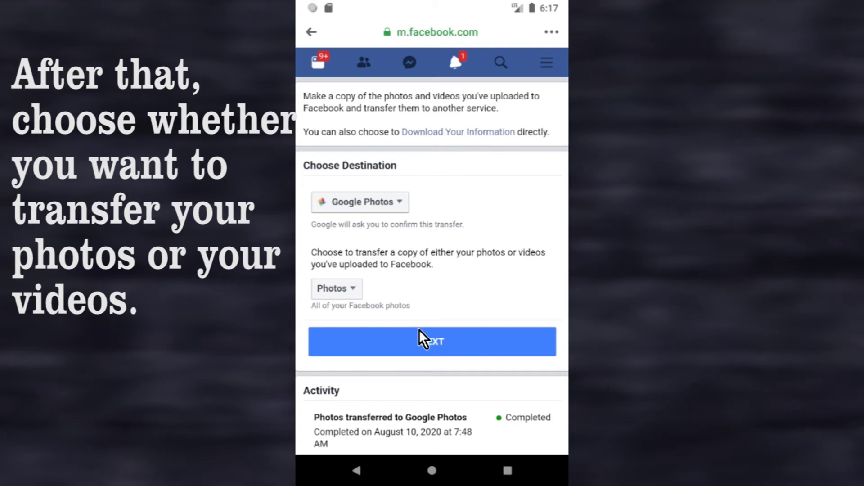
{"action": "left_click", "coordinate": [428, 341]}
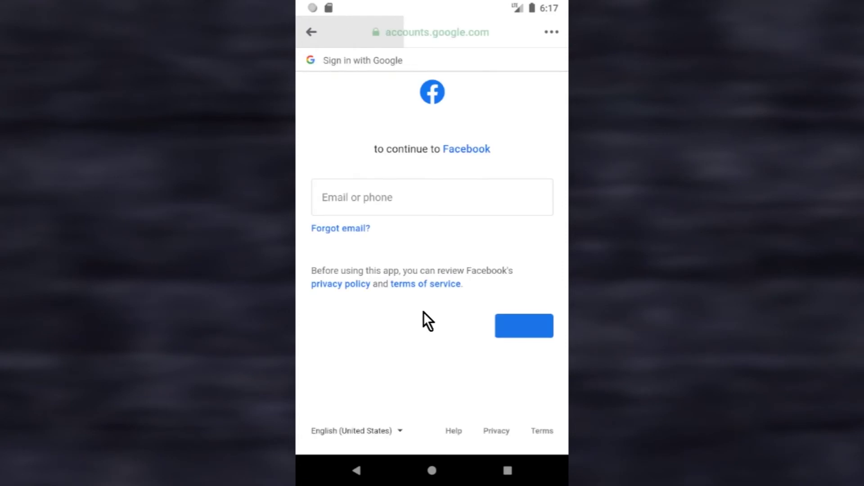
Sign in to the Google account with its e-mail address and password.
{"action": "left_click", "coordinate": [406, 199]}
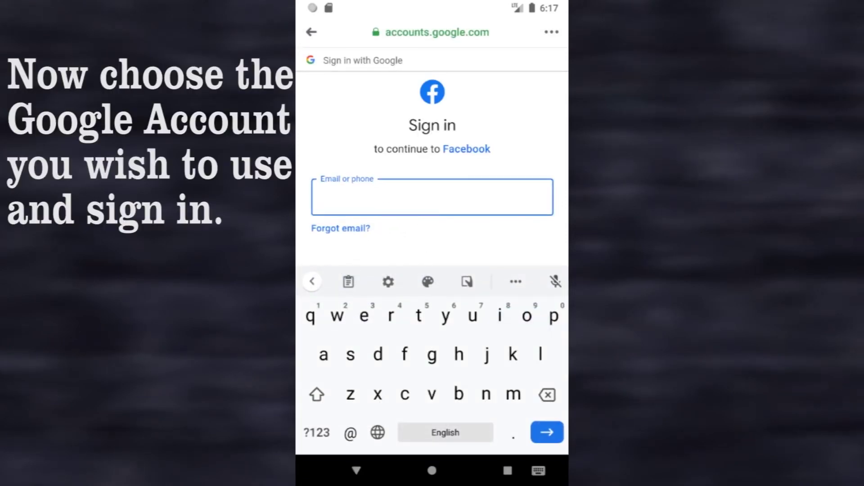
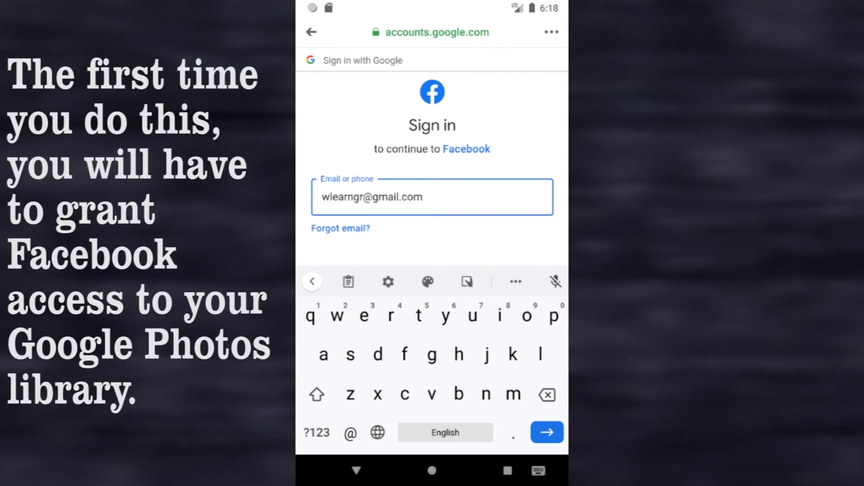
{"action": "left_click", "coordinate": [541, 429]}
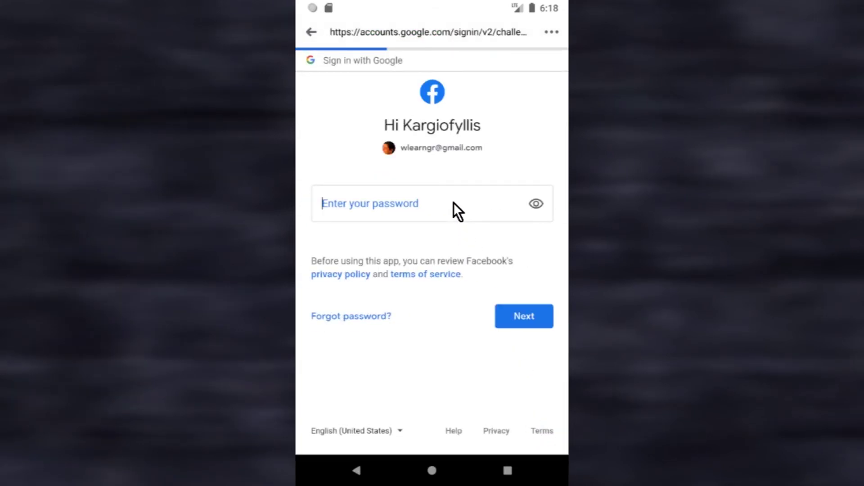
{"action": "left_click", "coordinate": [453, 203]}
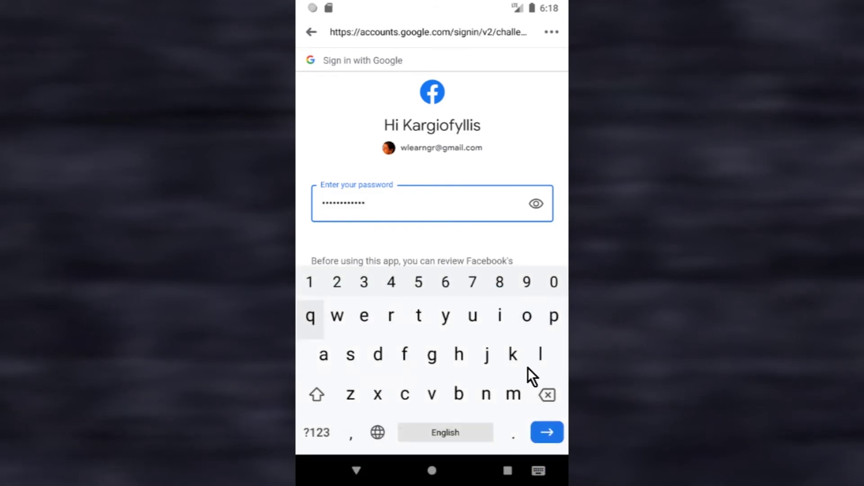
{"action": "left_click", "coordinate": [546, 432]}
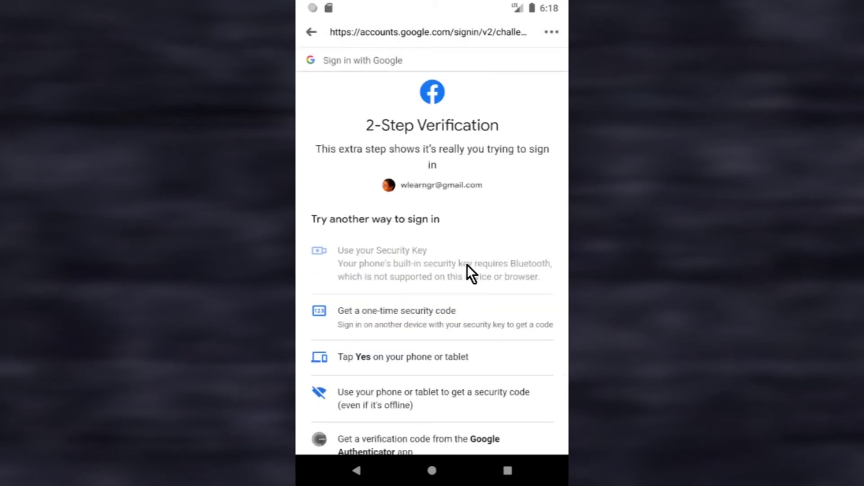
Approve 2-Step Verification on the phone and allow Facebook access to the Google Photos library.
{"action": "left_click_drag", "start_coordinate": [466, 265], "coordinate": [448, 183]}
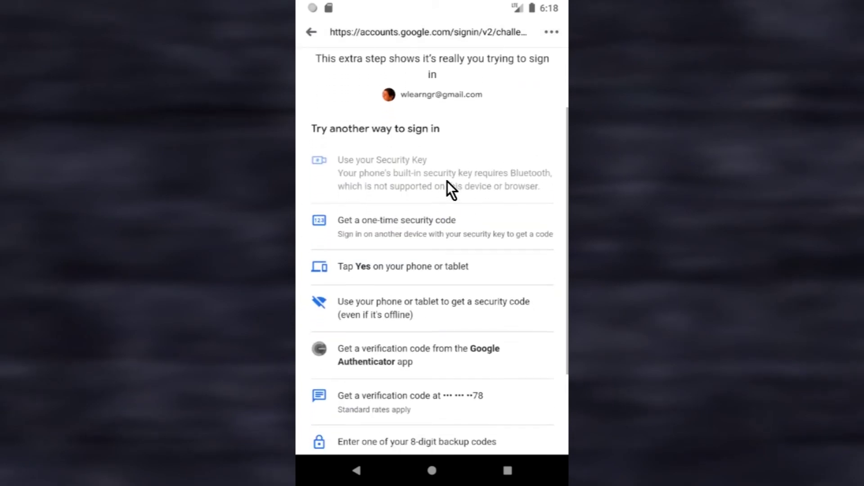
{"action": "left_click", "coordinate": [417, 255]}
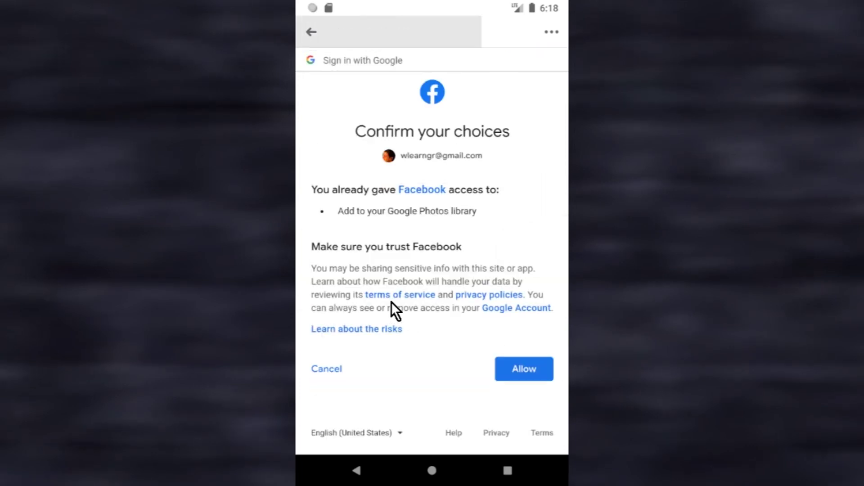
{"action": "left_click", "coordinate": [523, 368]}
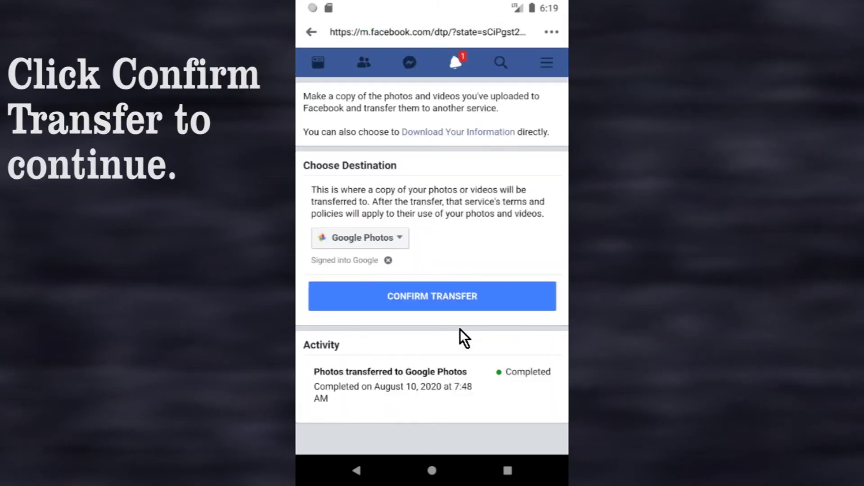
Confirm the photos transfer to Google Photos.
{"action": "left_click", "coordinate": [427, 301]}
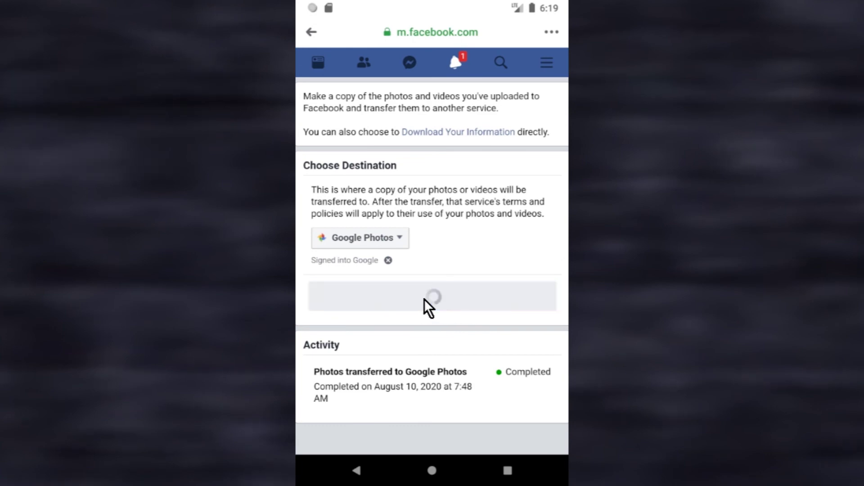